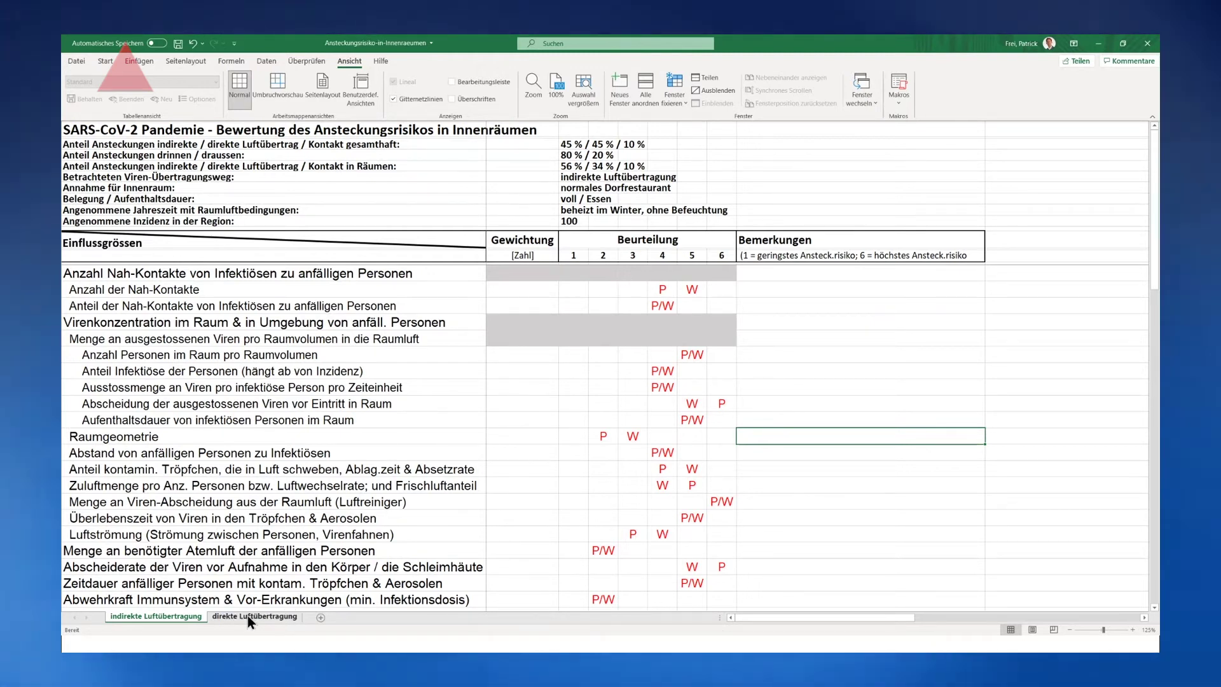
On the direkte Luftübertragung sheet, rate Anzahl der Nah-Kontakte P at 4 and W at 5, and Anteil der Nah-Kontakte P/W at 4.
{"action": "left_click", "coordinate": [246, 616]}
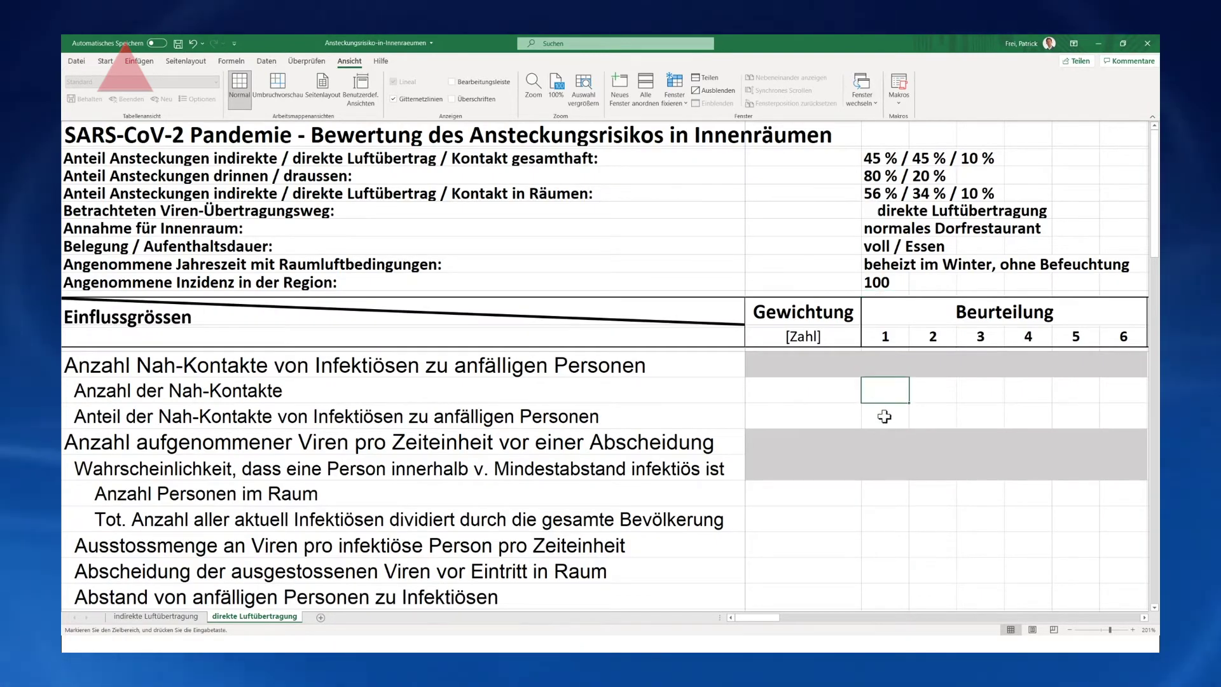
{"action": "type", "text": "P\tW \t\t\tP/W"}
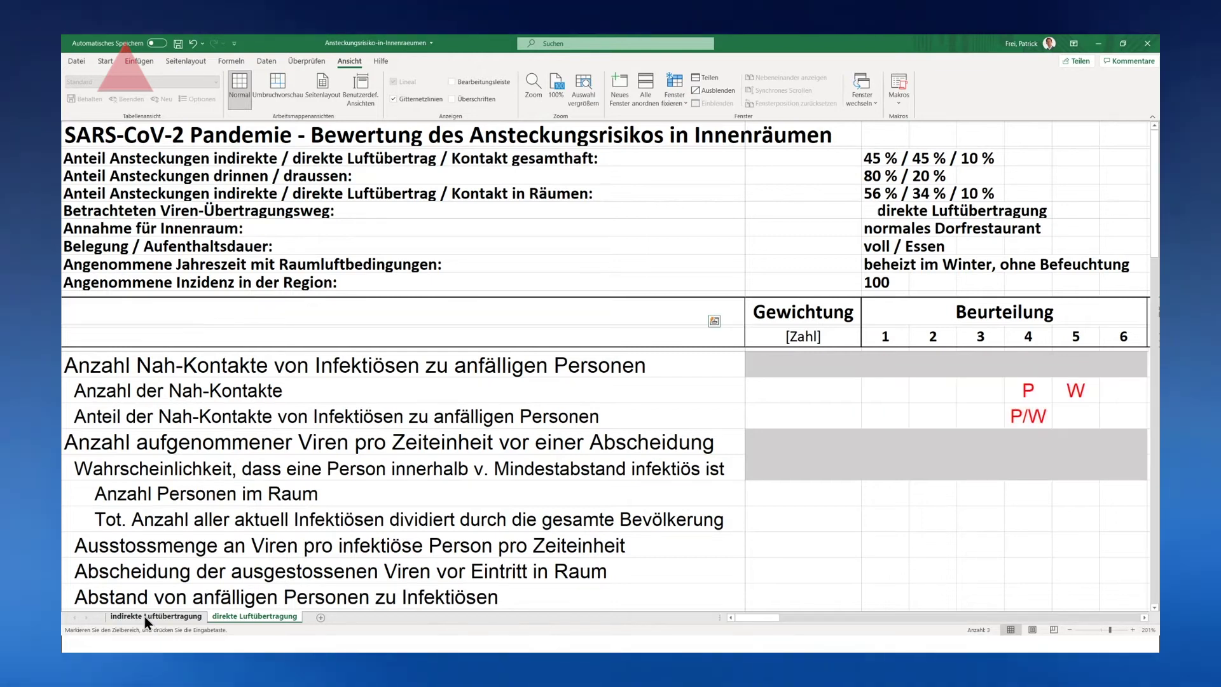
Copy the P/W ratings for number of persons and share of infectious from the indirekte sheet to the matching direkte Luftübertragung rows, at 5 and 4.
{"action": "left_click", "coordinate": [144, 616]}
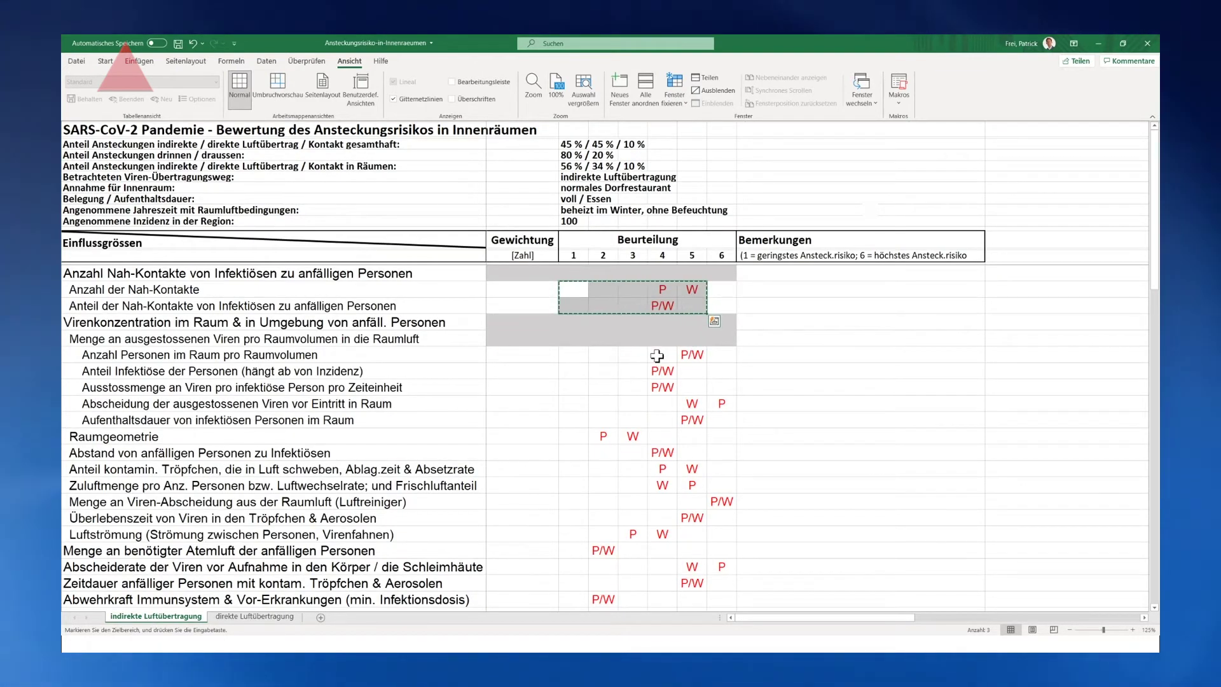
{"action": "left_click_drag", "start_coordinate": [657, 356], "coordinate": [679, 369]}
{"action": "key", "text": "ctrl+c"}
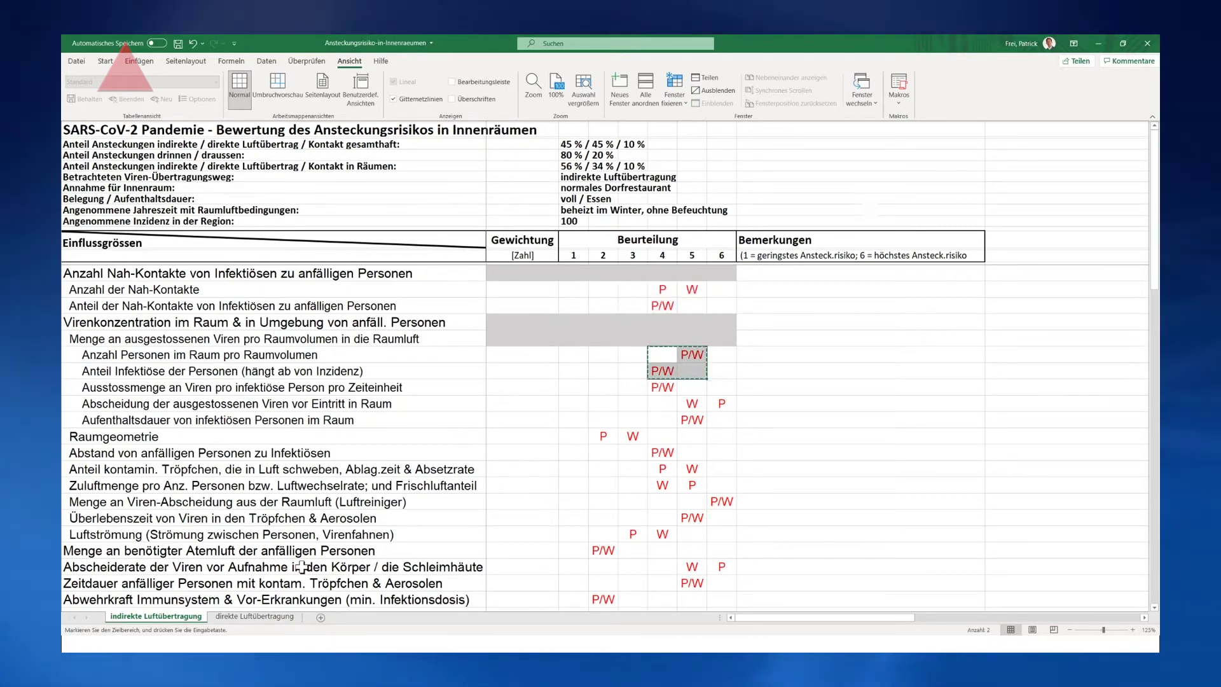
{"action": "left_click", "coordinate": [250, 617]}
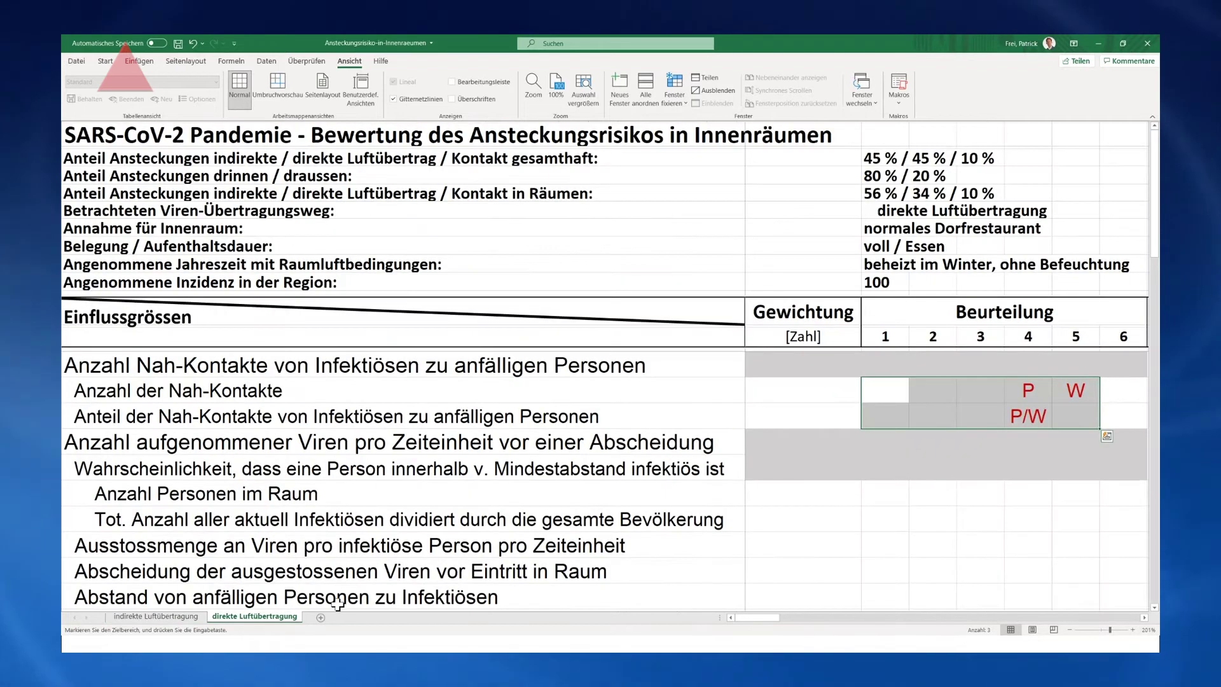
{"action": "left_click", "coordinate": [1038, 498]}
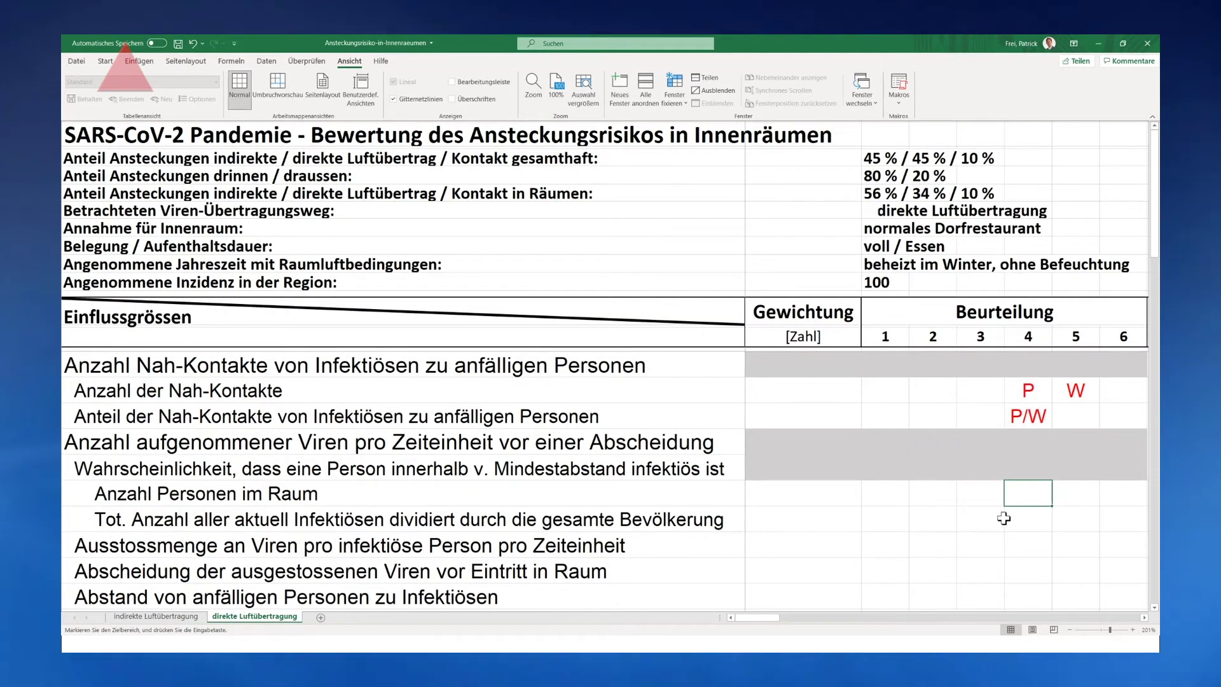
{"action": "key", "text": "ctrl+v"}
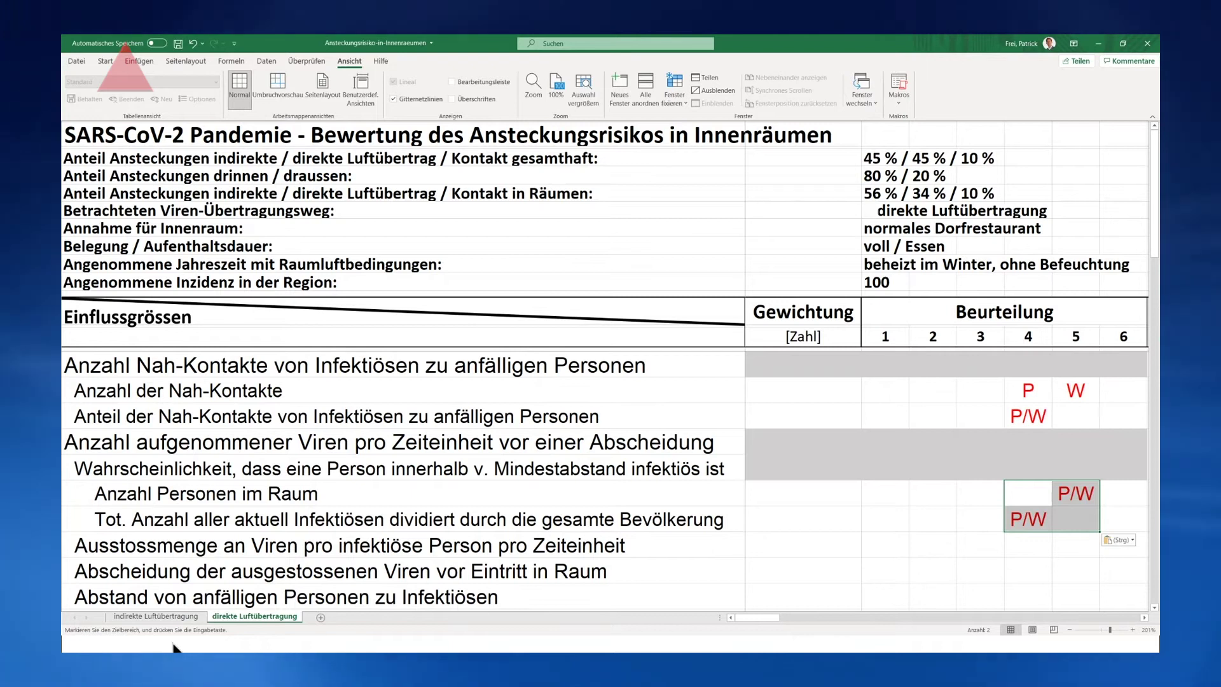
{"action": "left_click", "coordinate": [1075, 490]}
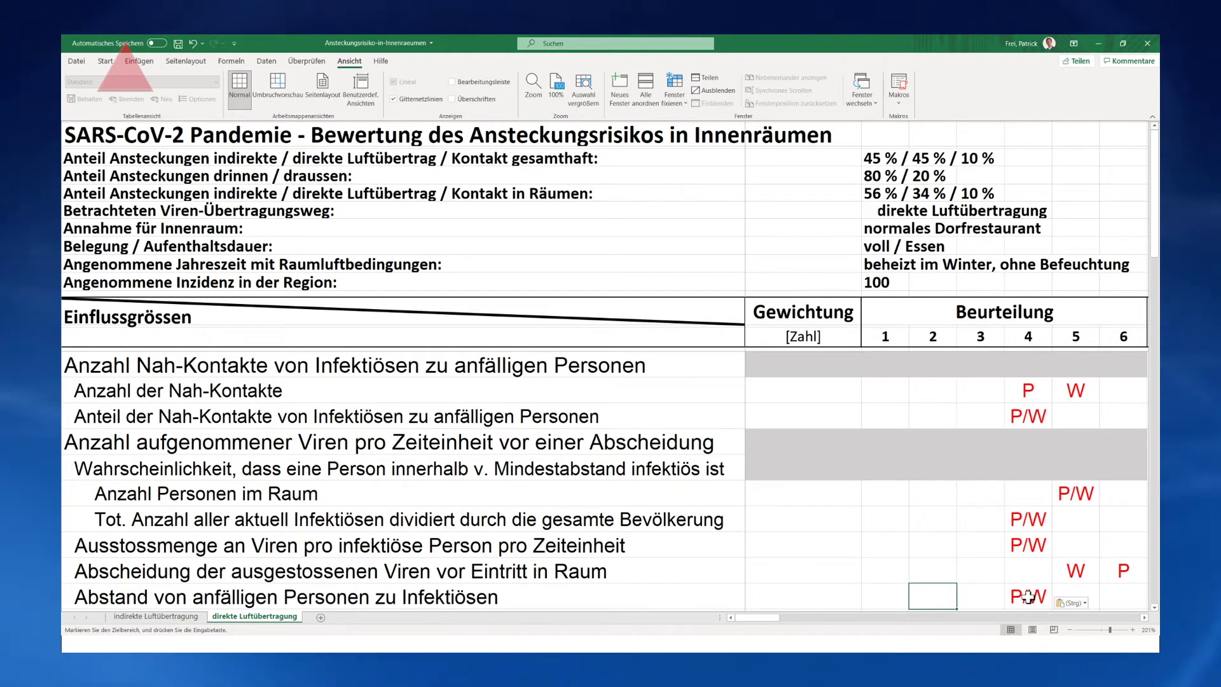
Rate the share of expelled contaminated droplets directly hitting susceptible persons (Anteil der ausgestoss., kontamin. Tröpfchen) as P/W at 3.
{"action": "scroll", "coordinate": [1029, 596], "scroll_direction": "down", "scroll_amount": 2}
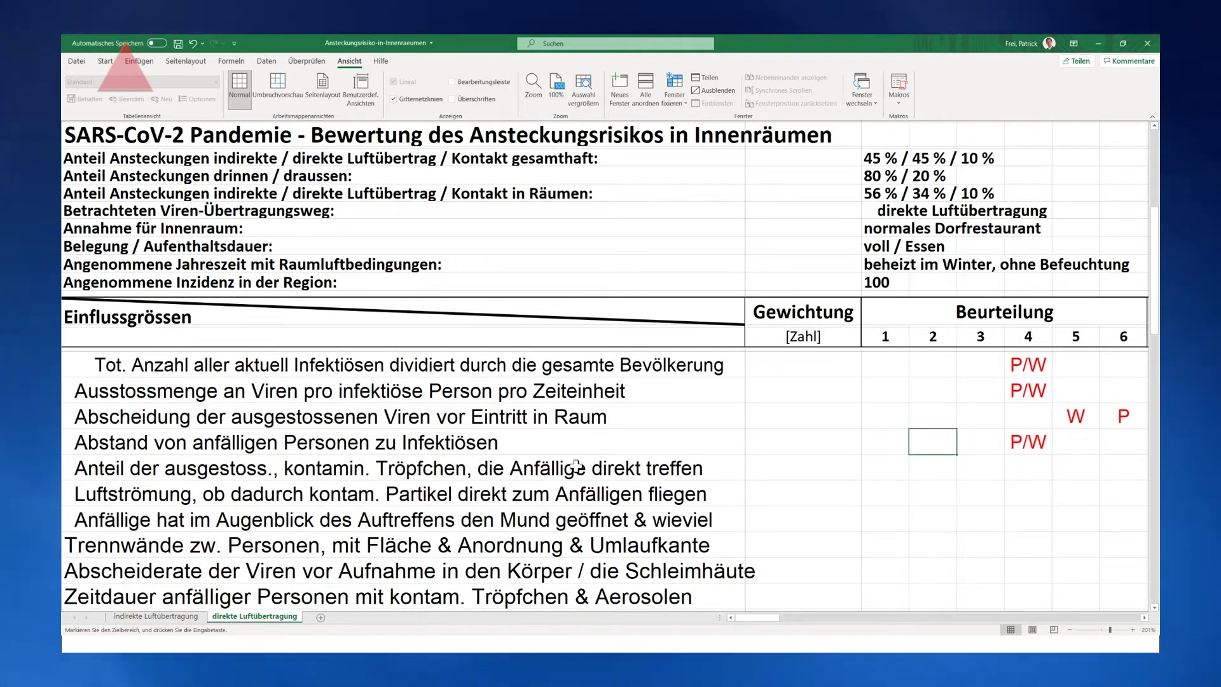
{"action": "left_click", "coordinate": [1082, 465]}
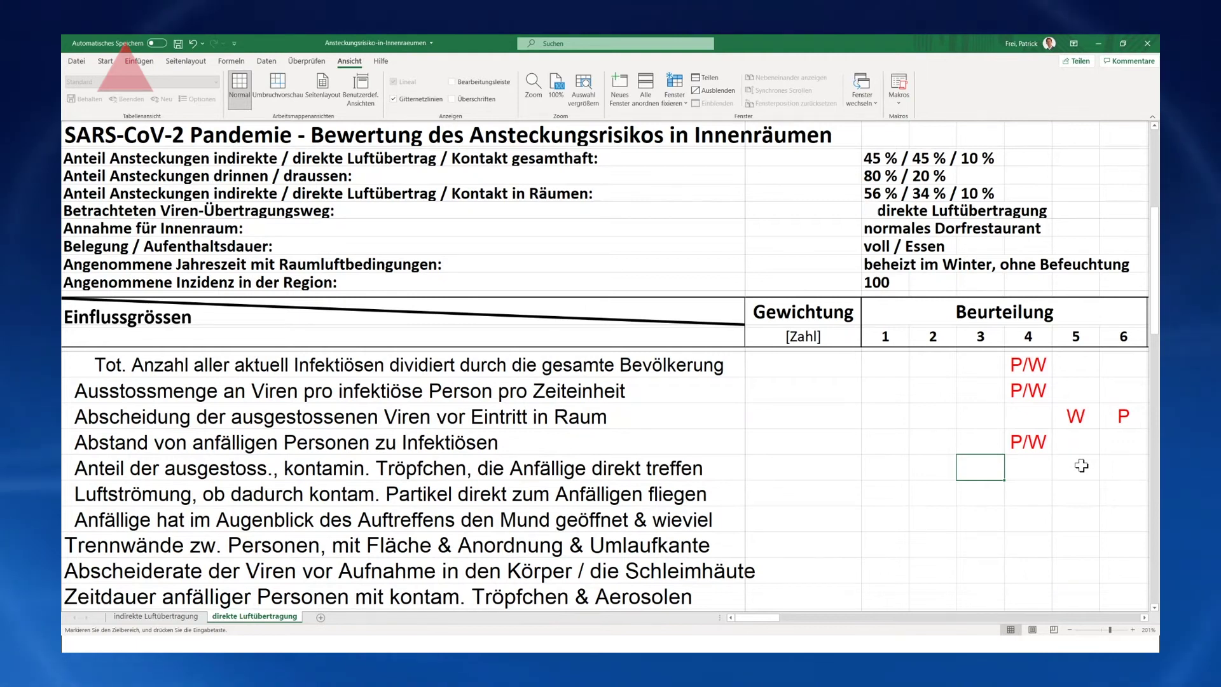
{"action": "type", "text": "P/W"}
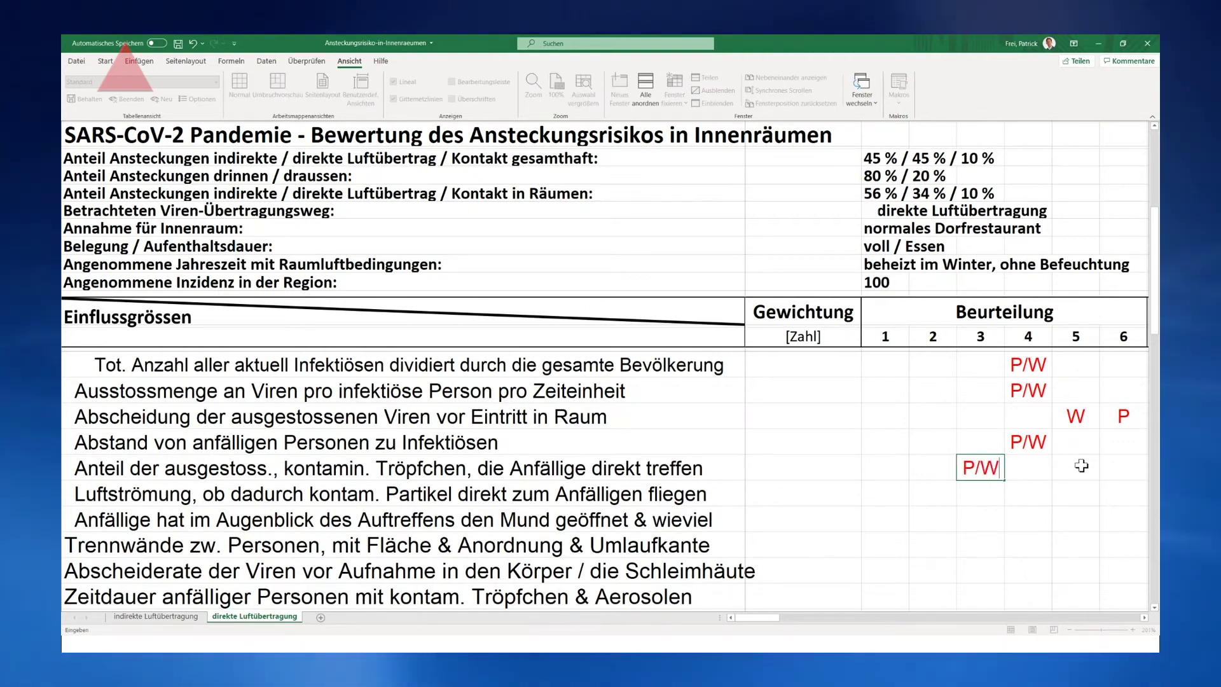
{"action": "key", "text": "Return"}
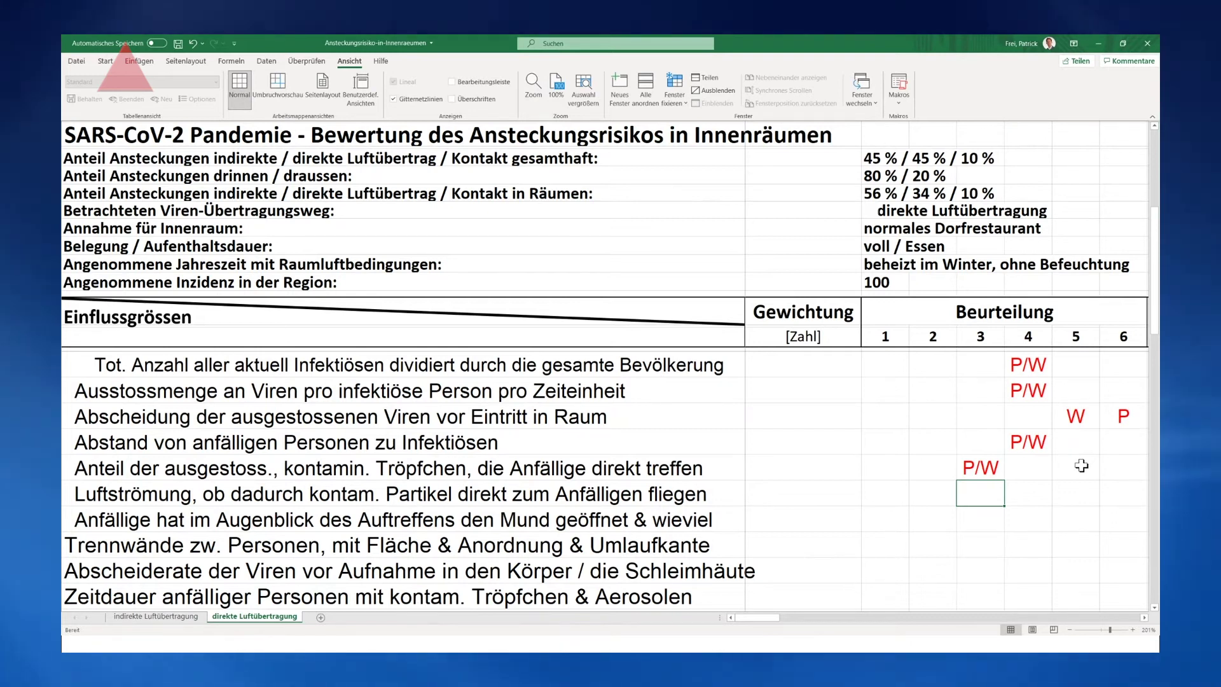
Rate the Luftströmung row with P at 1 and W at 2.
{"action": "key", "text": "Left"}
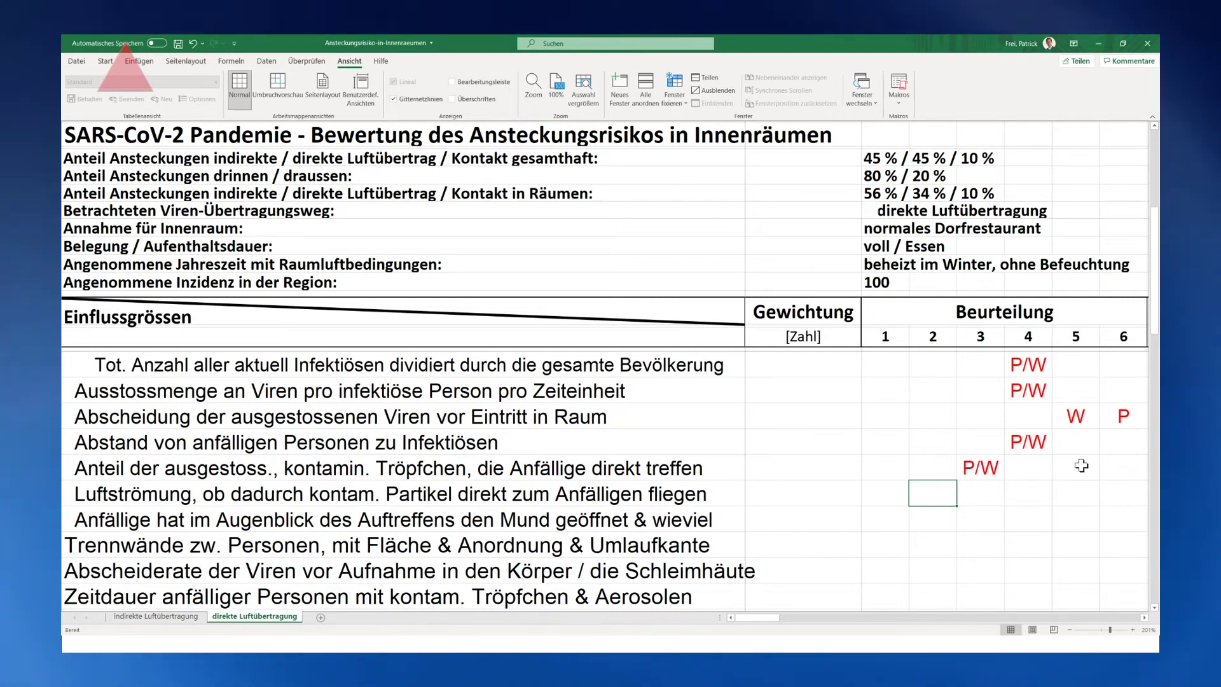
{"action": "key", "text": "Left"}
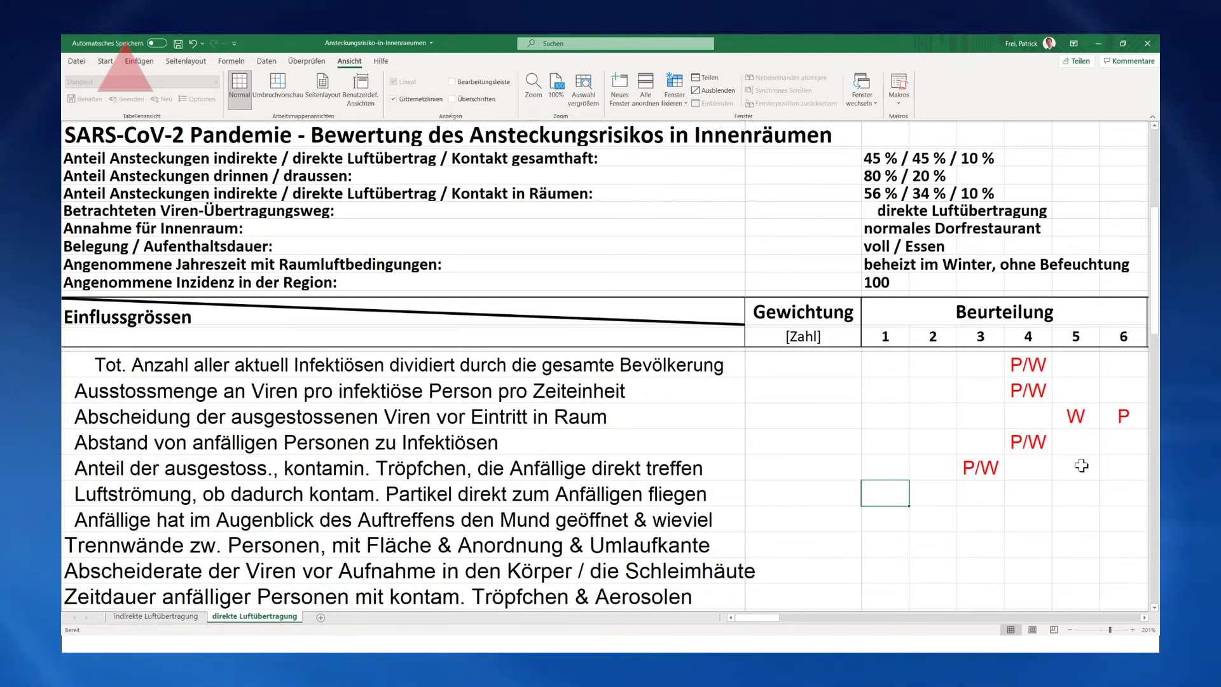
{"action": "key", "text": "Tab"}
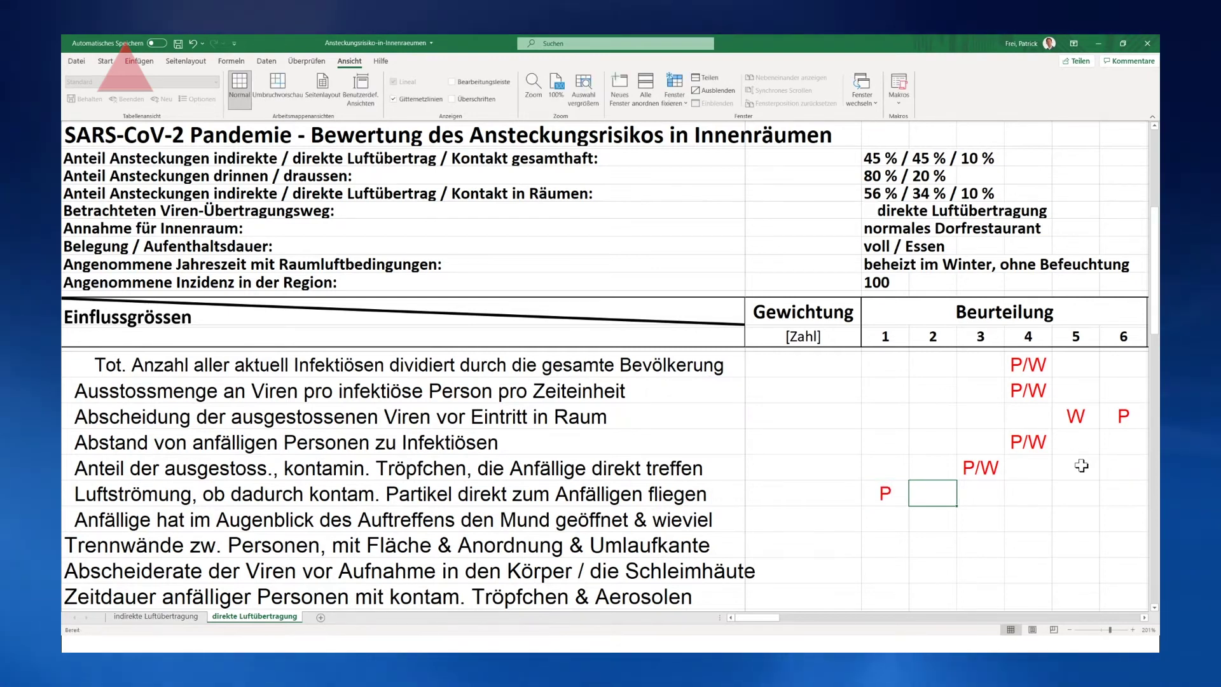
{"action": "type", "text": "W"}
{"action": "key", "text": "Return"}
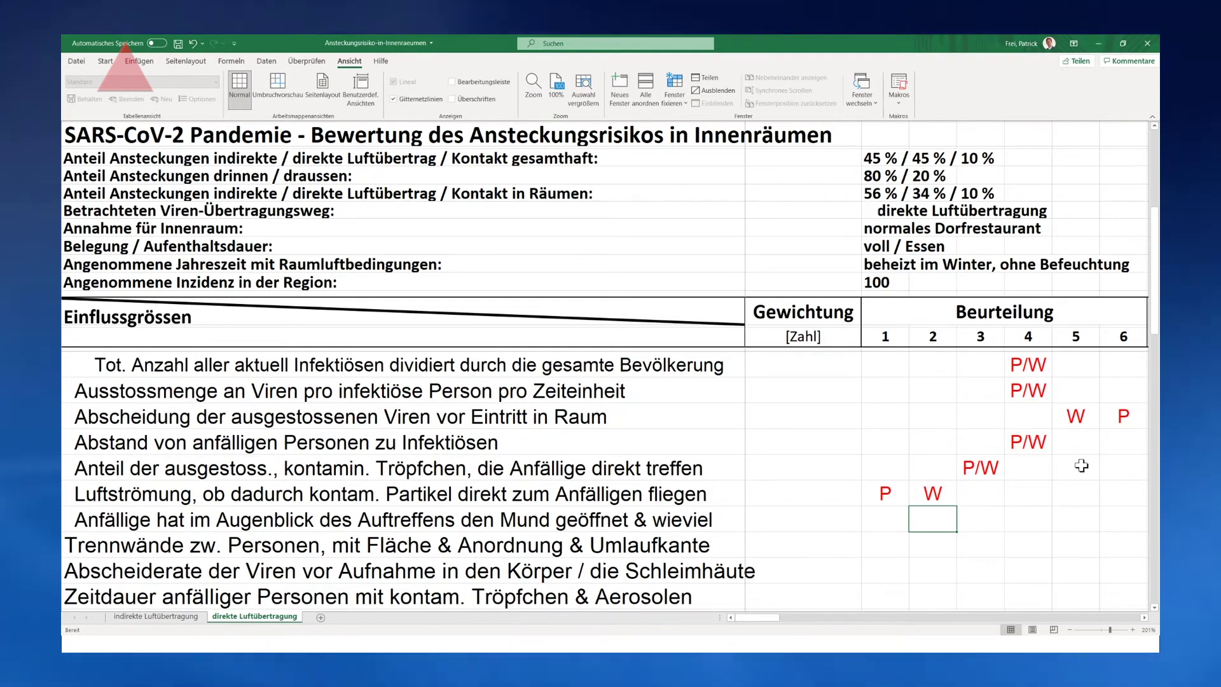
Rate the row "Anfällige hat im Augenblick des Auftreffens den Mund geöffnet" with W at 2 and P at 3.
{"action": "key", "text": "Right"}
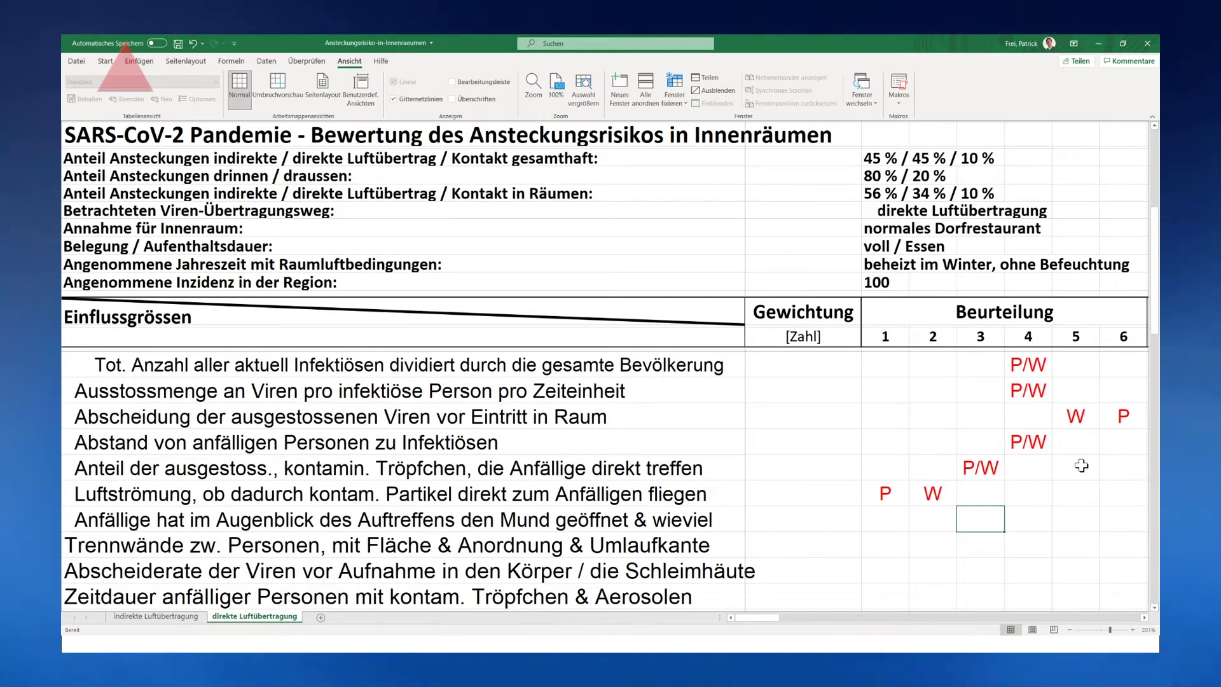
{"action": "key", "text": "Right"}
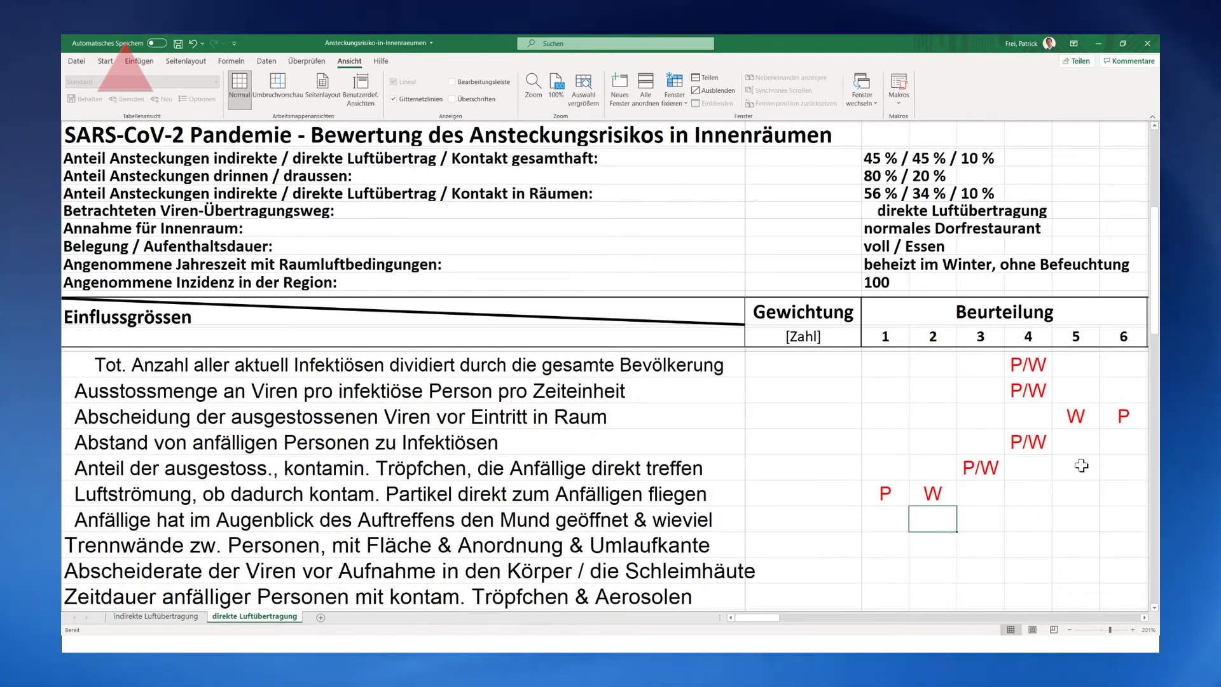
{"action": "type", "text": "W"}
{"action": "key", "text": "Right"}
{"action": "type", "text": "P"}
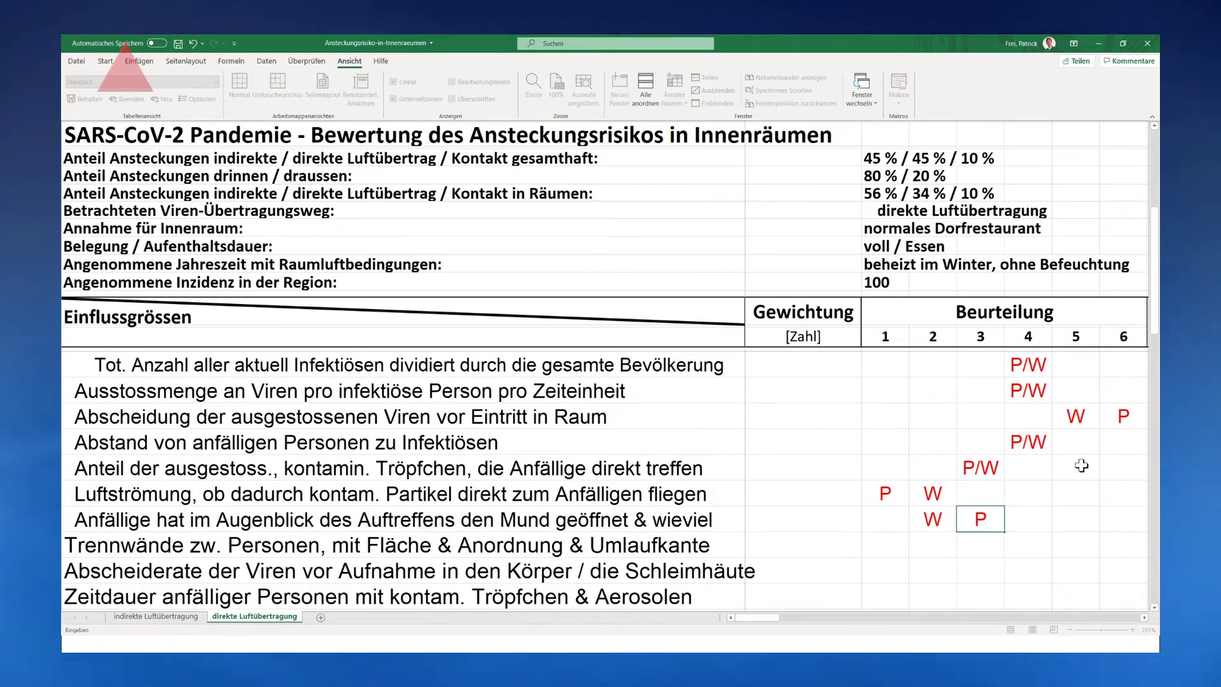
{"action": "key", "text": "Return"}
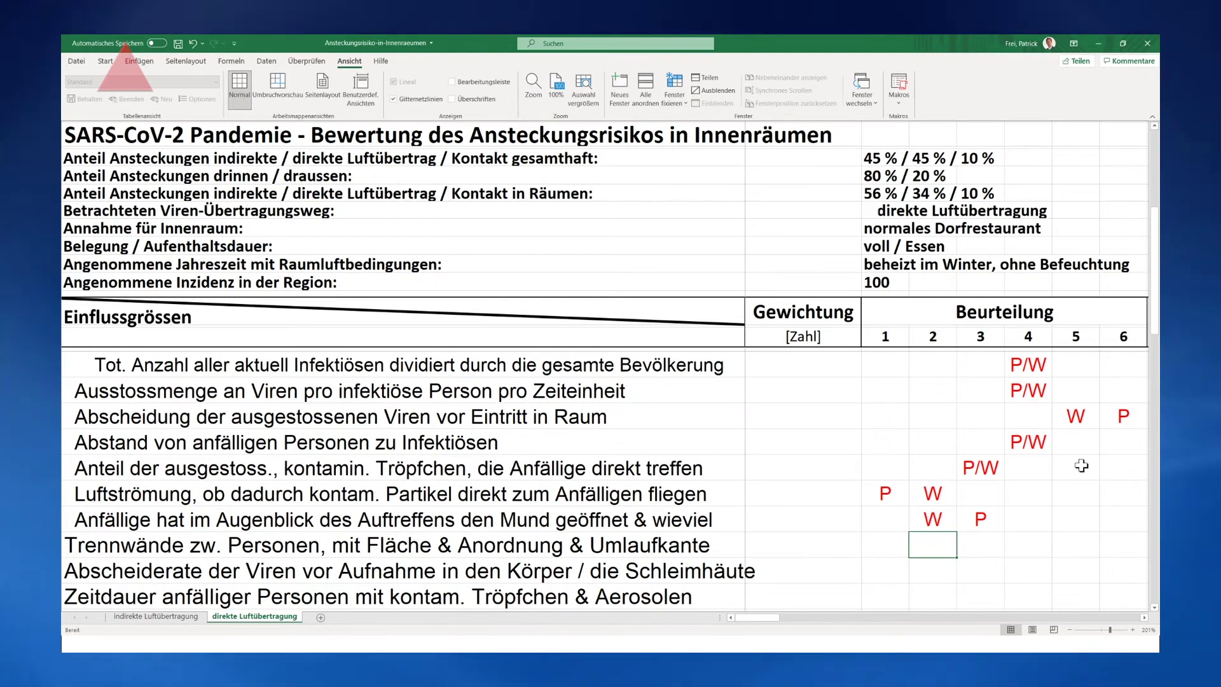
Rate Trennwände zw. Personen as P/W at 6 and fill the same rating down to Abscheiderate der Viren vor Aufnahme.
{"action": "key", "text": "Left"}
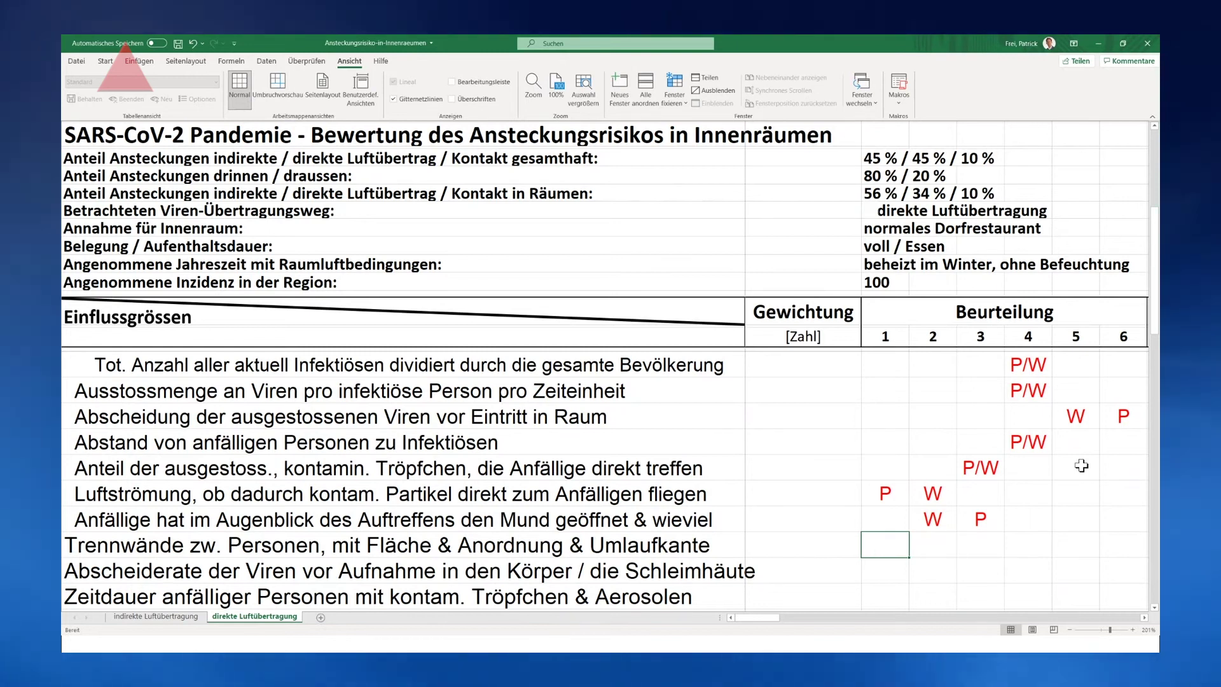
{"action": "key", "text": "Right"}
{"action": "key", "text": "Right"}
{"action": "key", "text": "Right"}
{"action": "key", "text": "Right"}
{"action": "key", "text": "Right"}
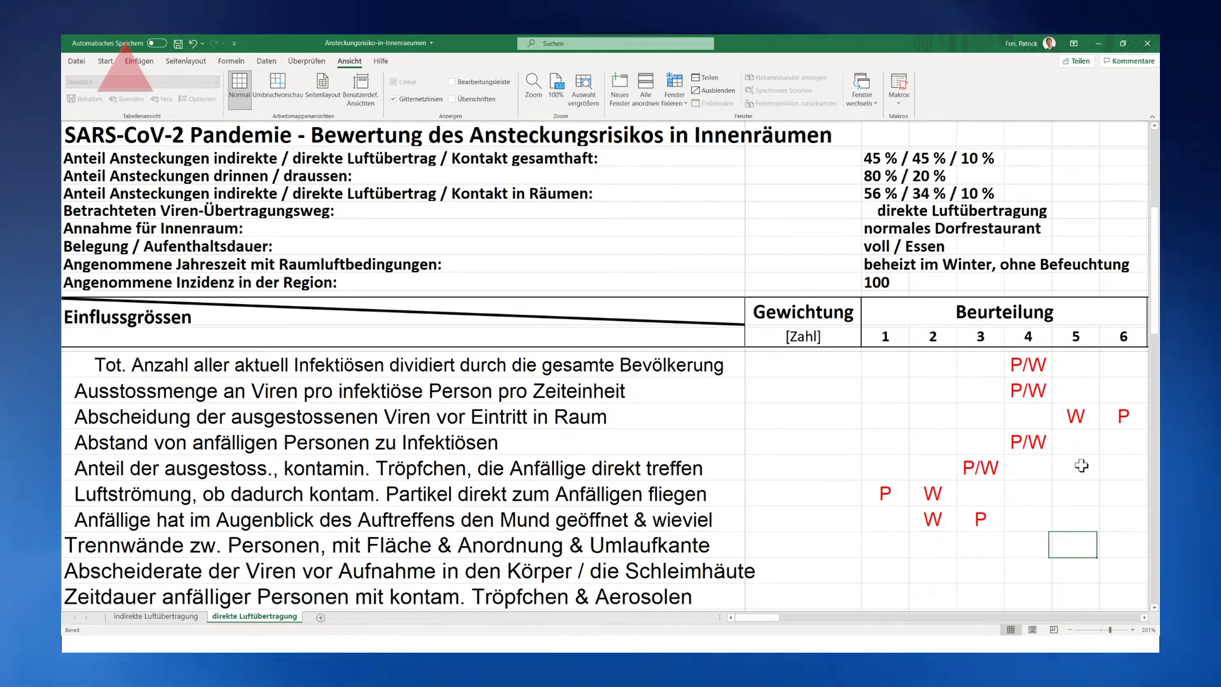
{"action": "type", "text": "P/"}
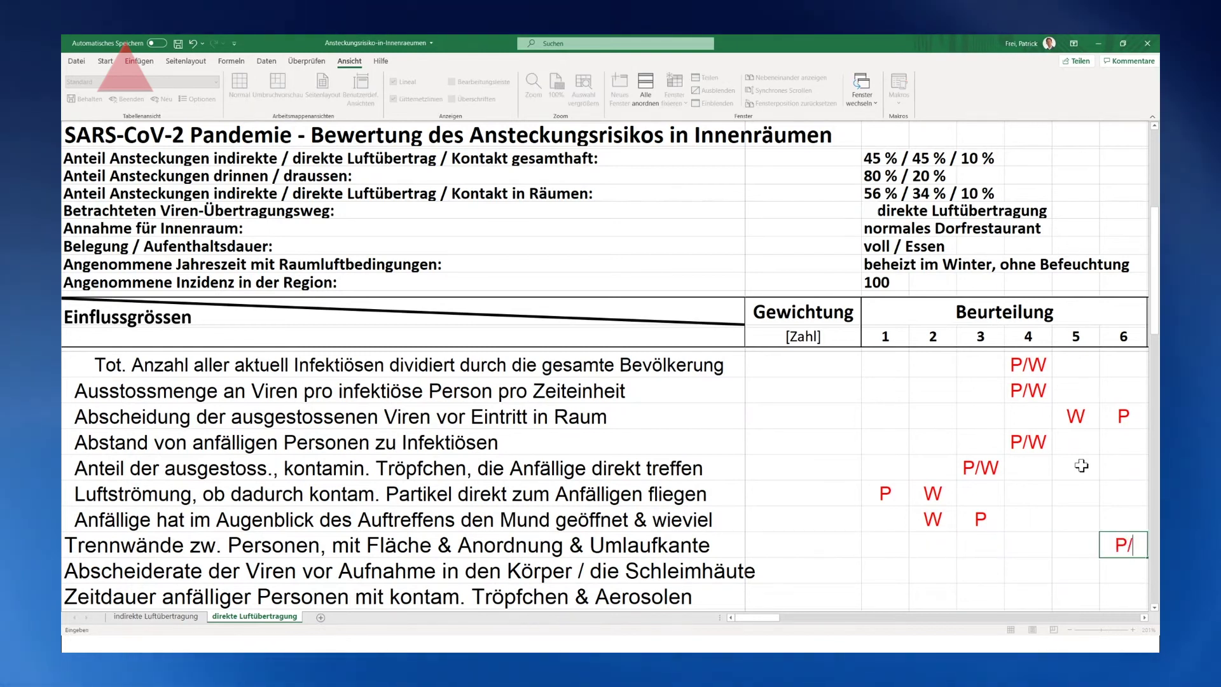
{"action": "type", "text": "W"}
{"action": "key", "text": "Return"}
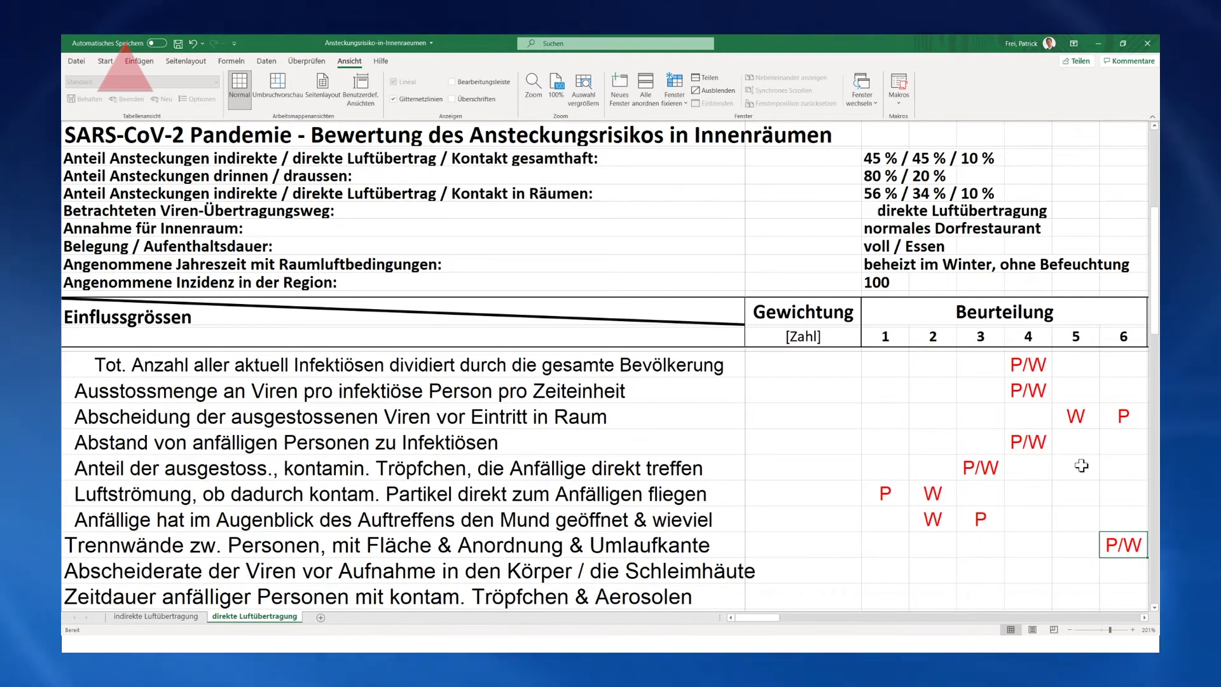
{"action": "left_click_drag", "start_coordinate": [1138, 551], "coordinate": [1139, 578]}
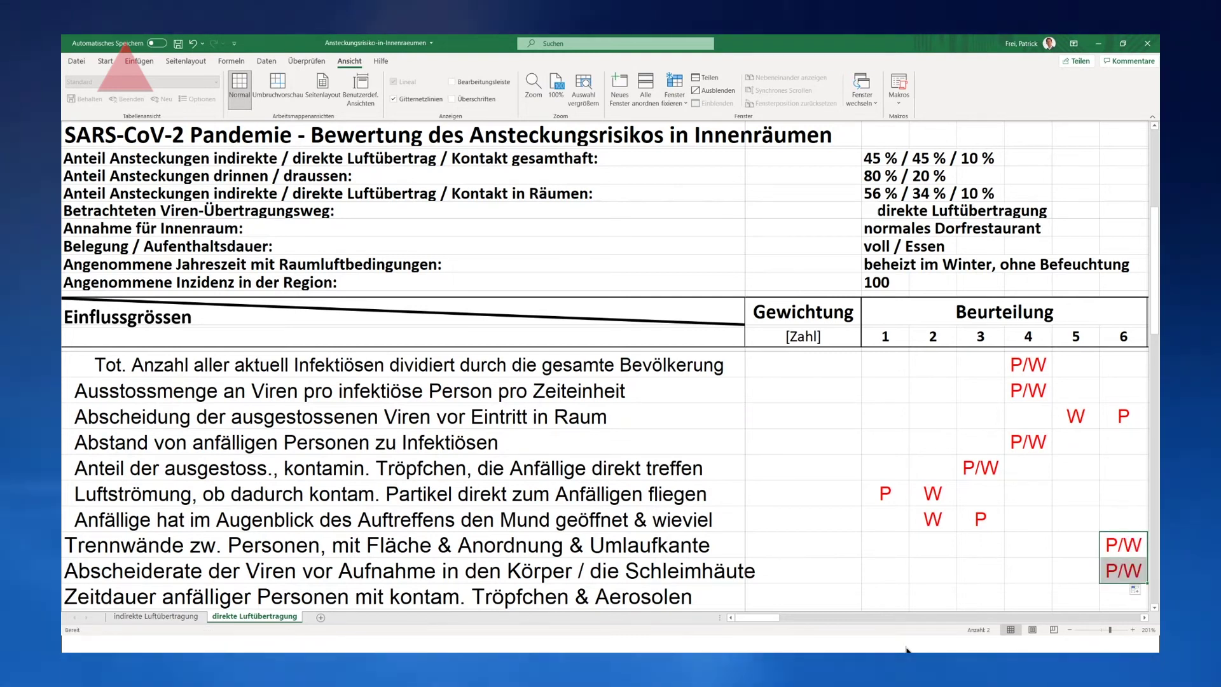
Copy the P/W rating of Zeitdauer anfälliger Personen from the indirekte Luftübertragung sheet to the same row on the direkte sheet, at 5.
{"action": "scroll", "coordinate": [869, 614], "scroll_direction": "down", "scroll_amount": 1}
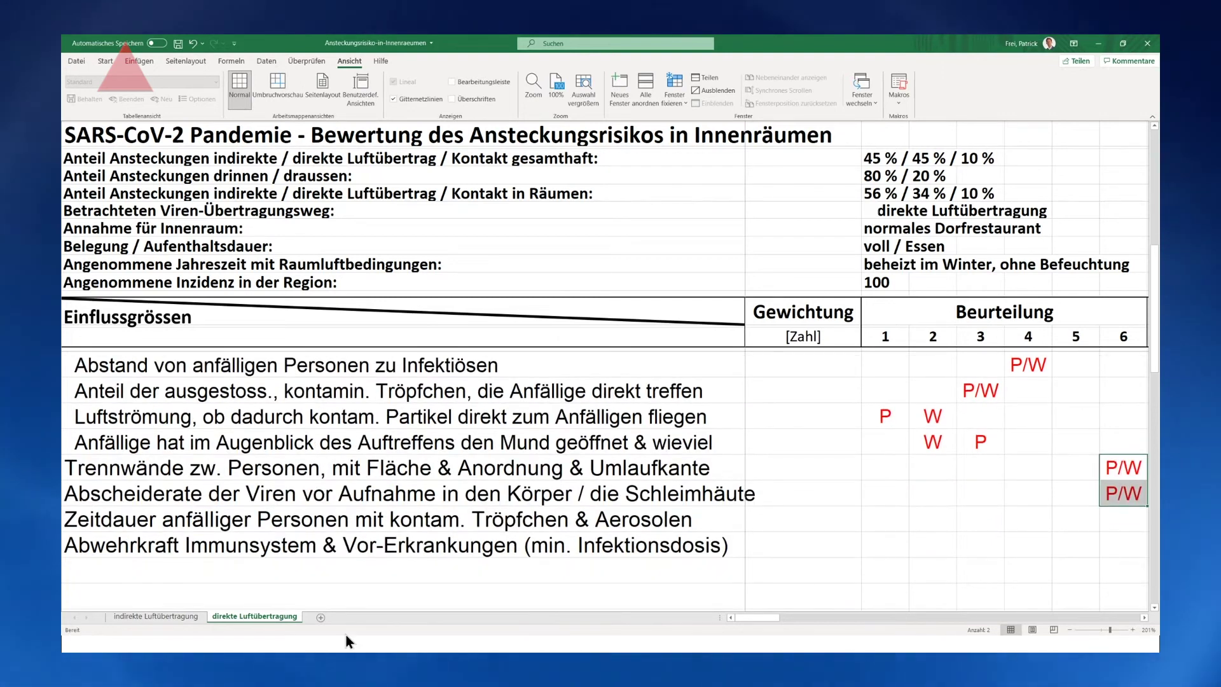
{"action": "left_click", "coordinate": [151, 615]}
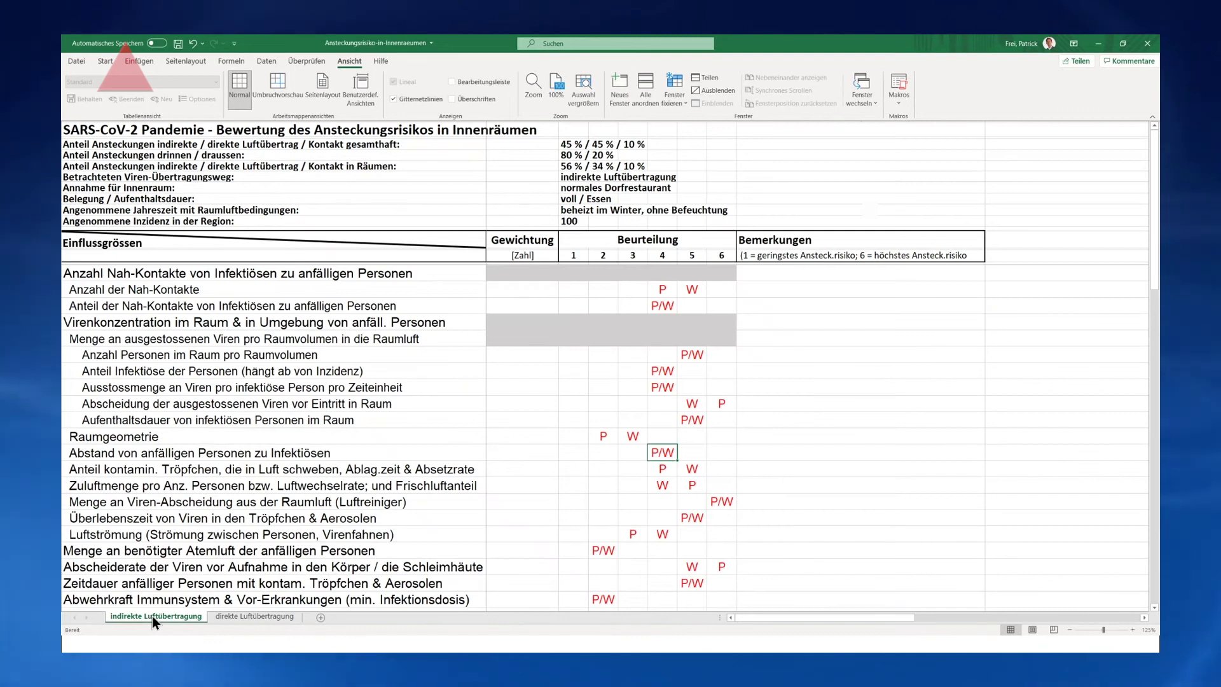
{"action": "left_click", "coordinate": [694, 583]}
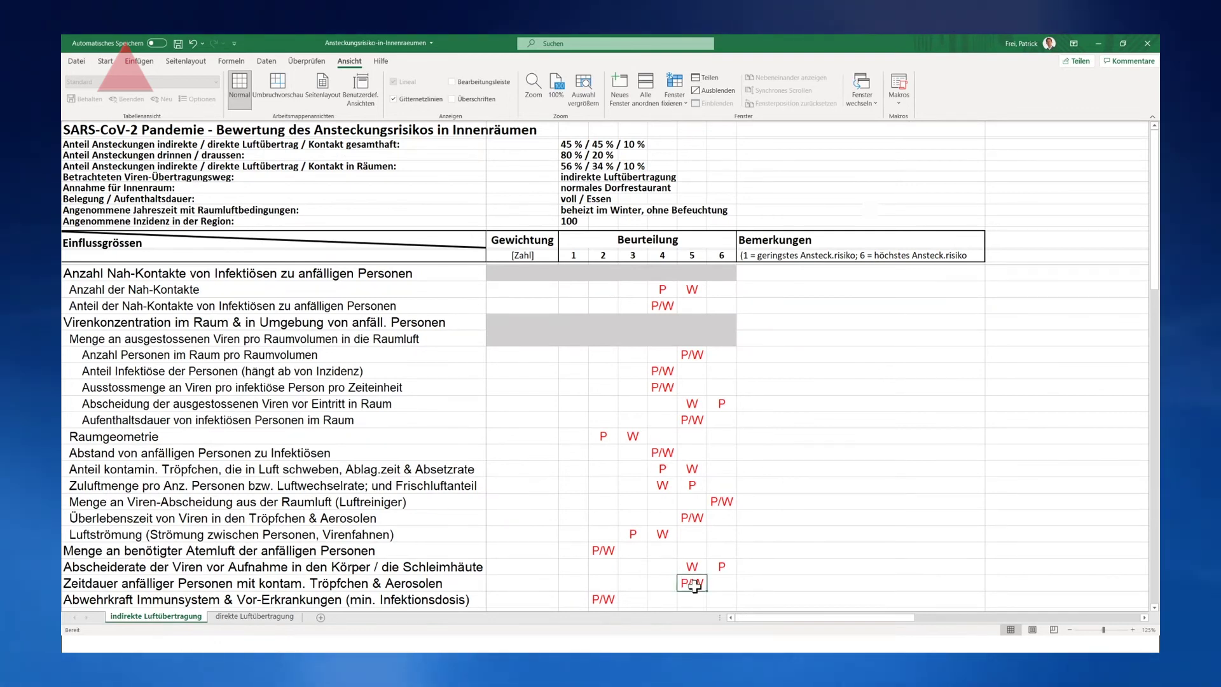
{"action": "key", "text": "ctrl+c"}
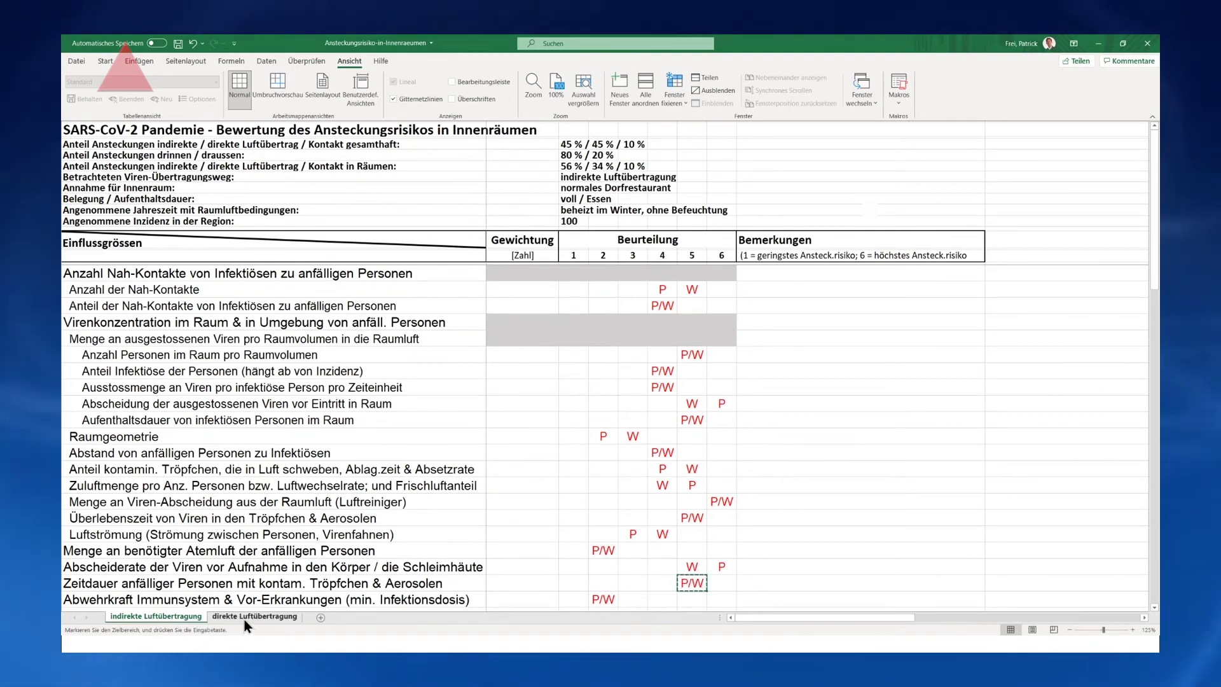
{"action": "left_click", "coordinate": [258, 617]}
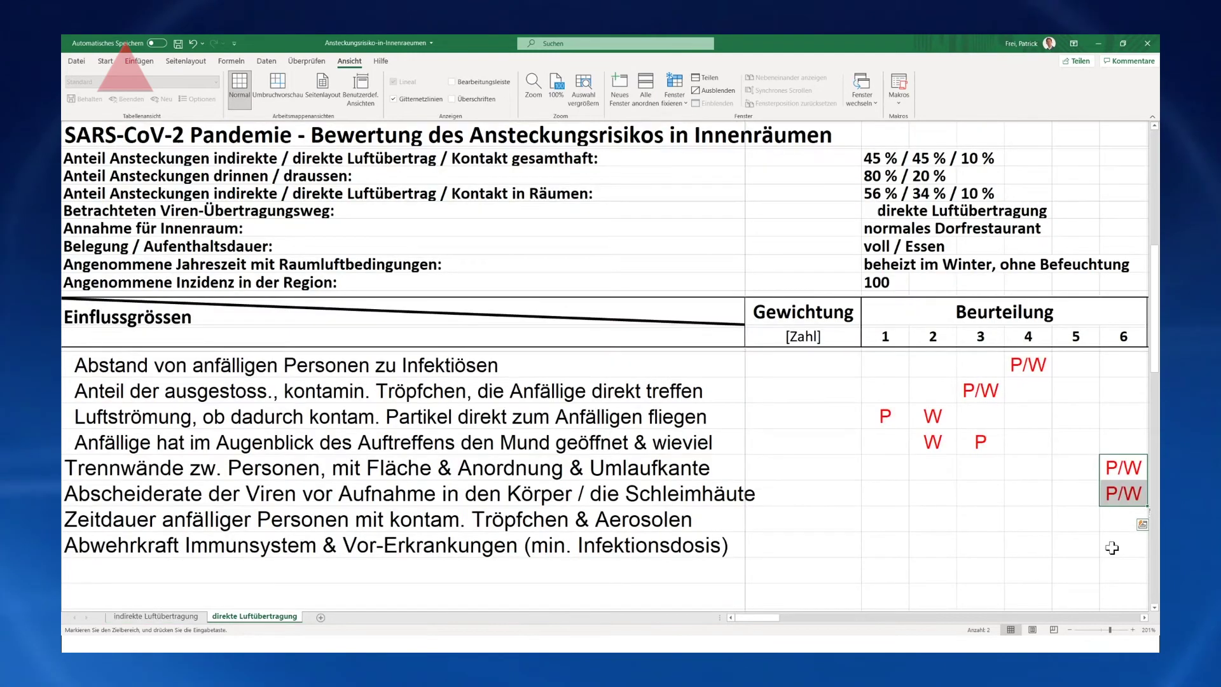
{"action": "left_click", "coordinate": [1069, 521]}
{"action": "key", "text": "ctrl+v"}
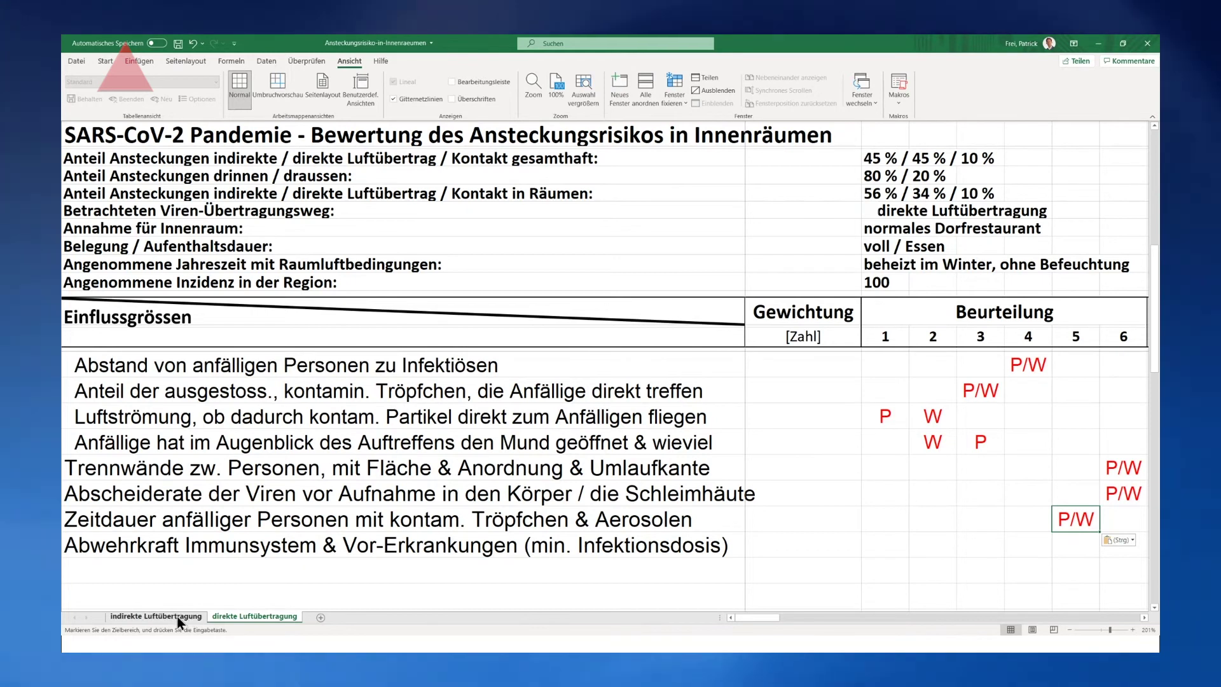
Copy the P/W rating of Abwehrkraft Immunsystem & Vor-Erkrankungen from the indirekte Luftübertragung sheet to the same row on the direkte sheet, at 2.
{"action": "left_click", "coordinate": [176, 617]}
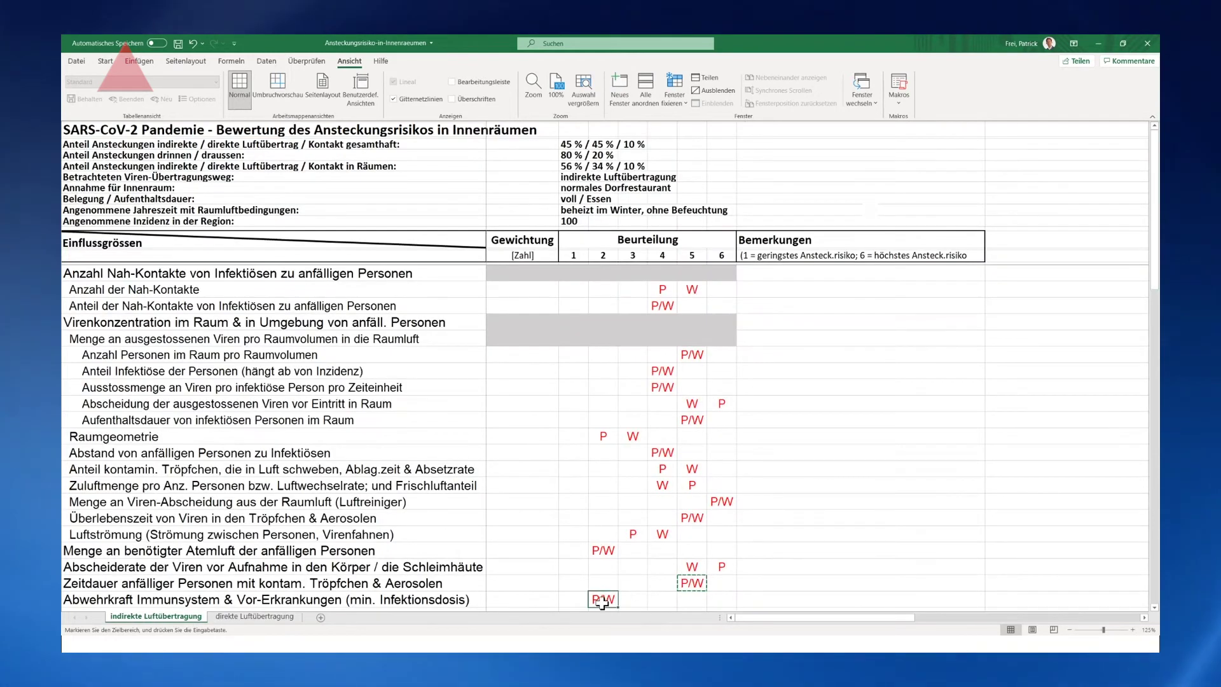
{"action": "left_click", "coordinate": [256, 616]}
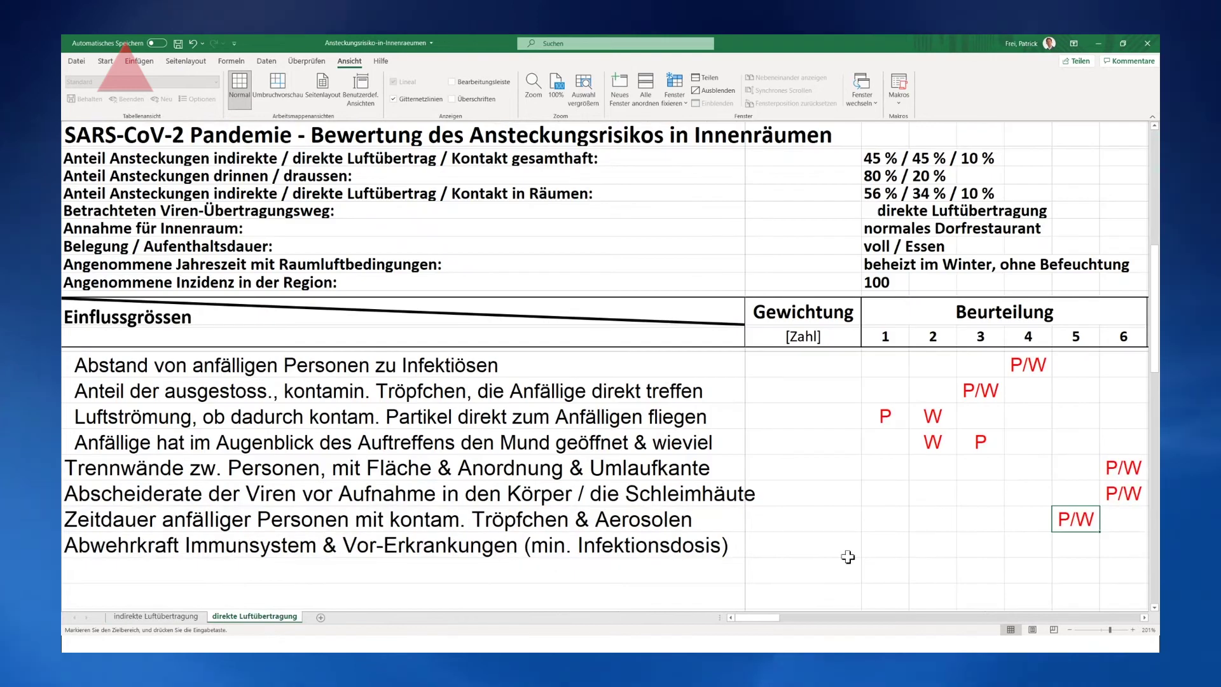
{"action": "left_click", "coordinate": [938, 547]}
{"action": "key", "text": "ctrl+v"}
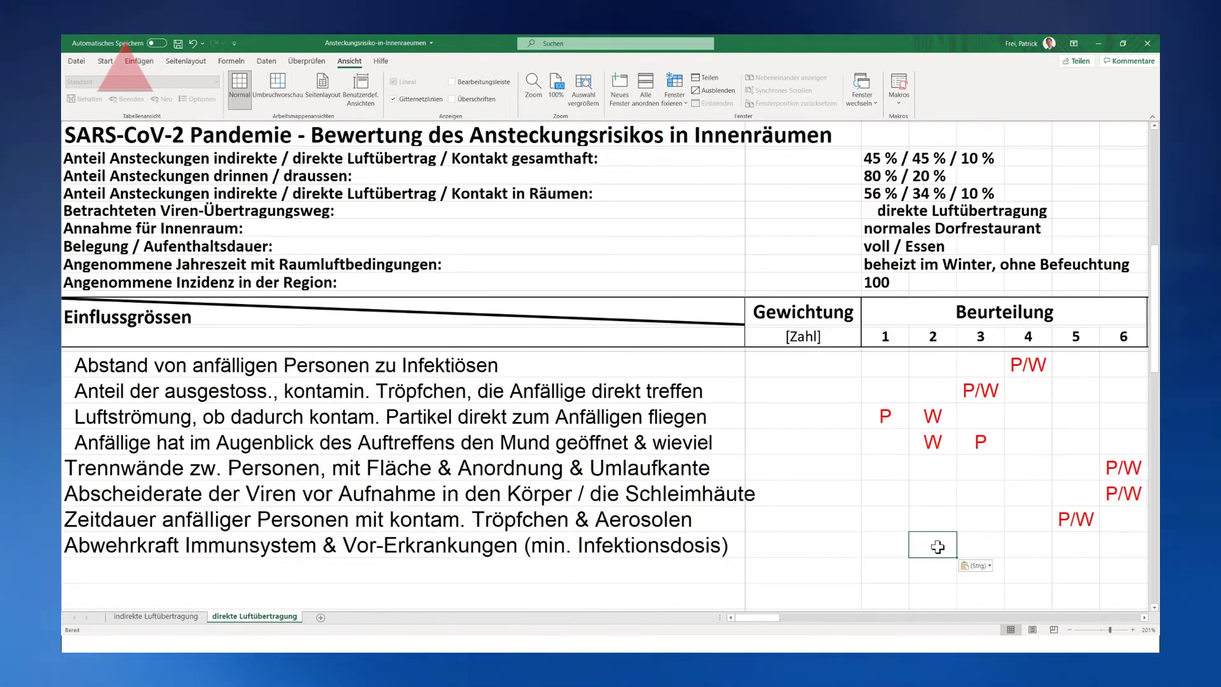
{"action": "left_click", "coordinate": [1067, 570]}
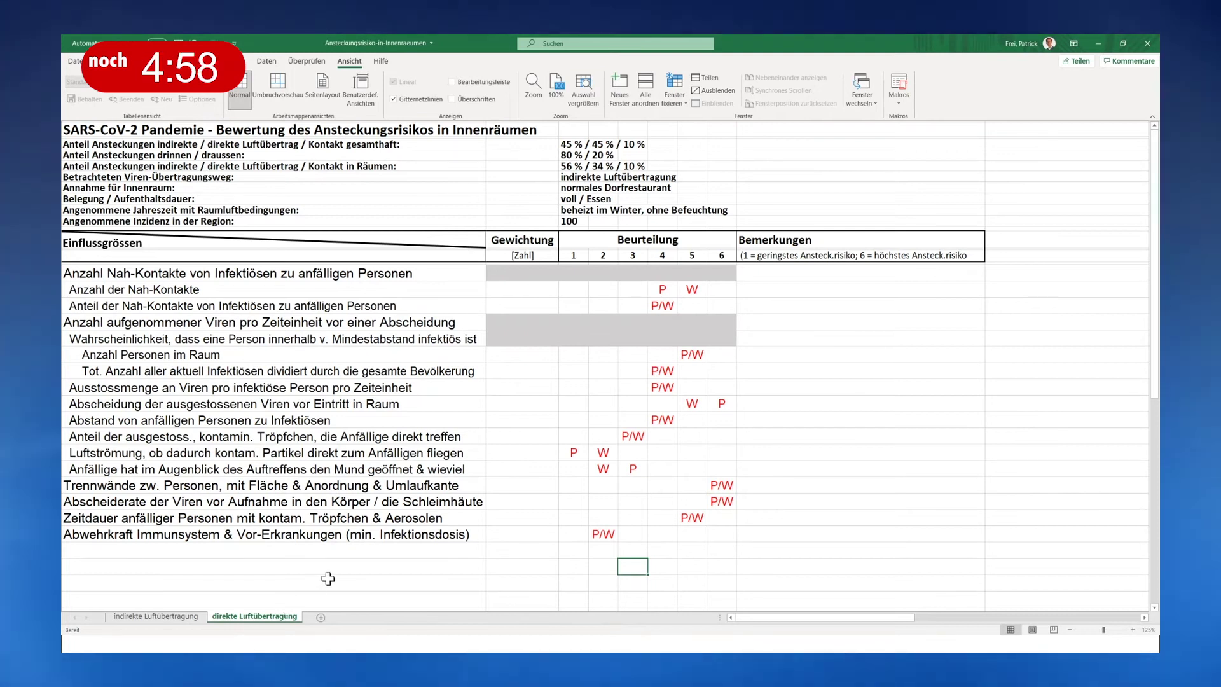
Switch to the PowerPoint slide show at the slide on openings with Schutzmassnahmen-Optimierung.
{"action": "key", "text": "alt+Tab"}
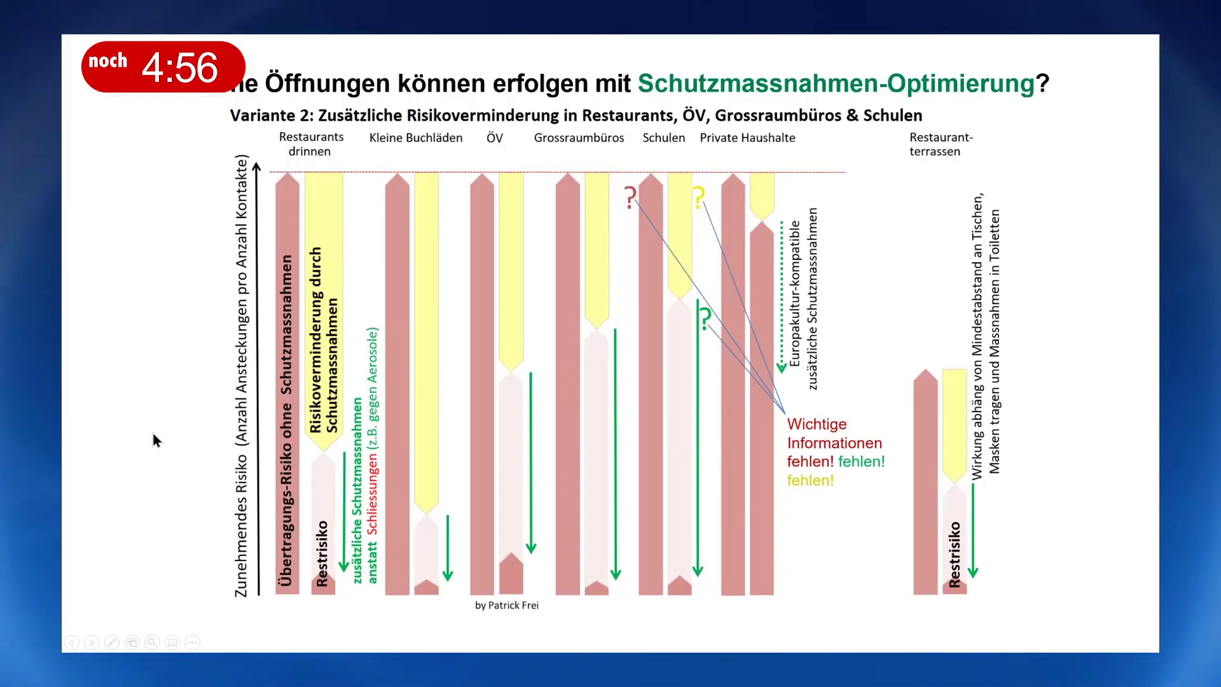